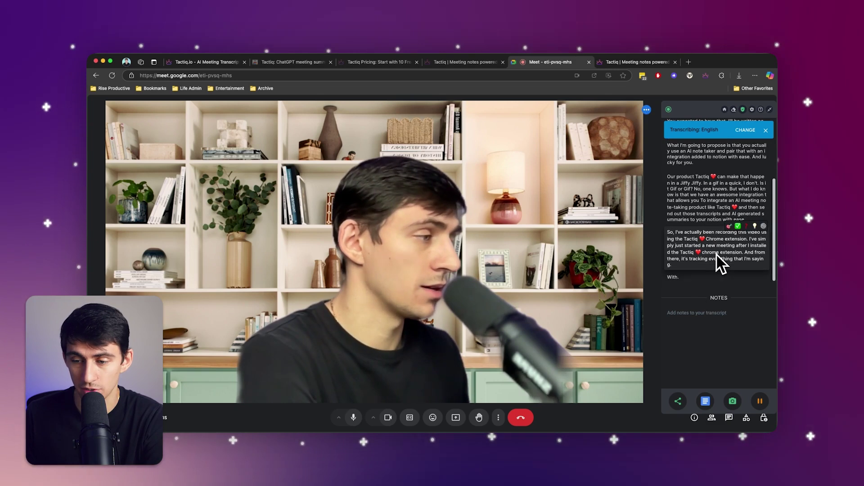
Step: Open the INT | Thumbnail Standards Sync meeting from My Meetings in Tactiq
scroll(720, 261, up, 4)
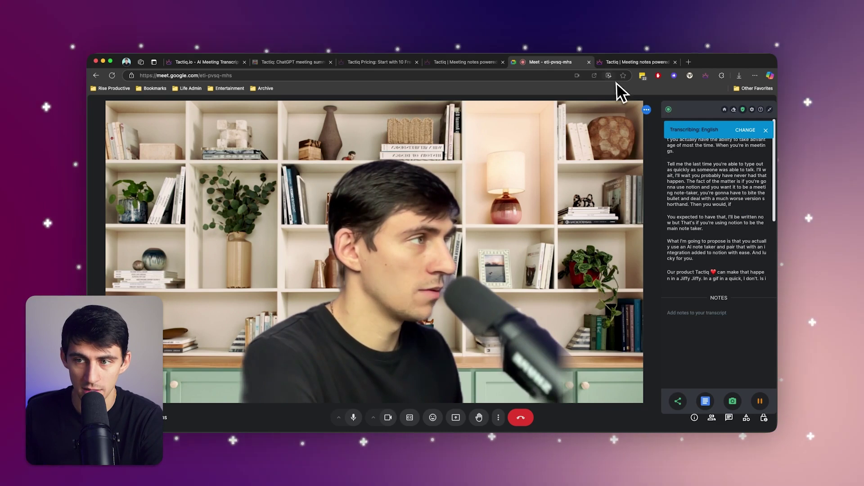
click(635, 62)
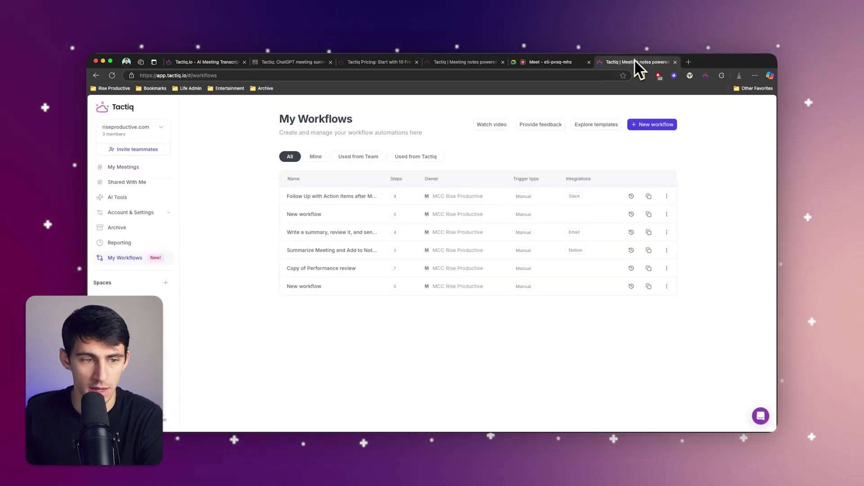
click(151, 168)
scroll(486, 185, down, 4)
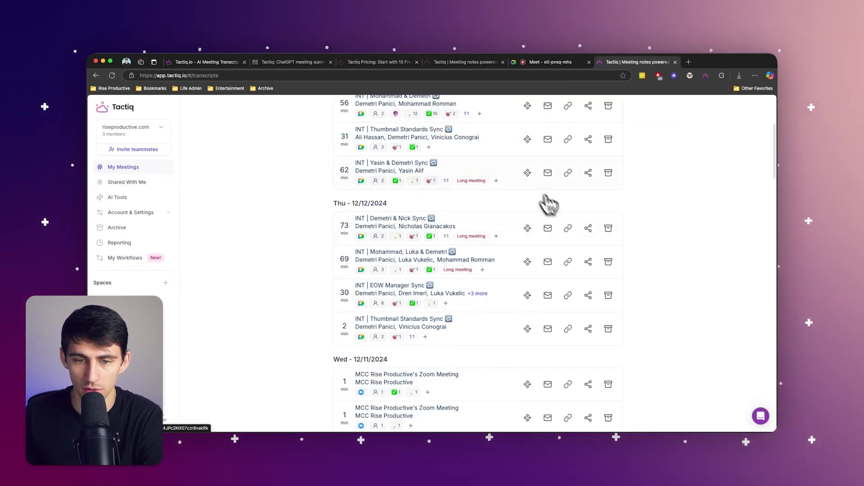
scroll(384, 251, up, 2)
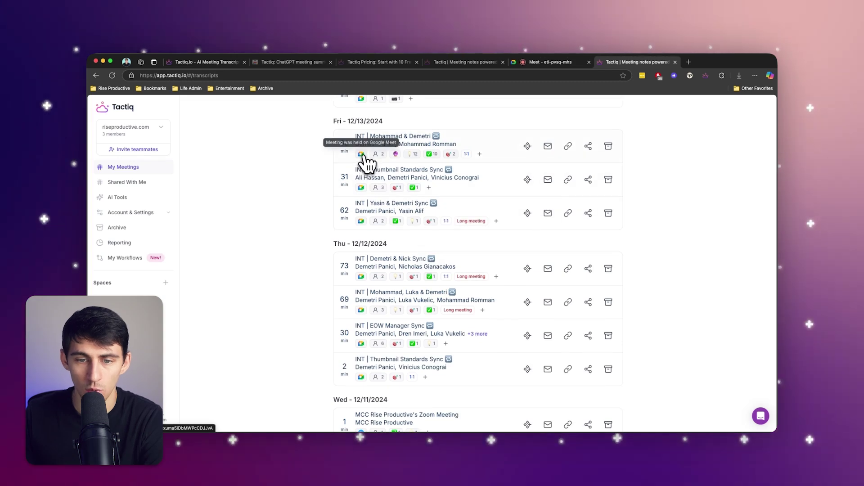
click(400, 178)
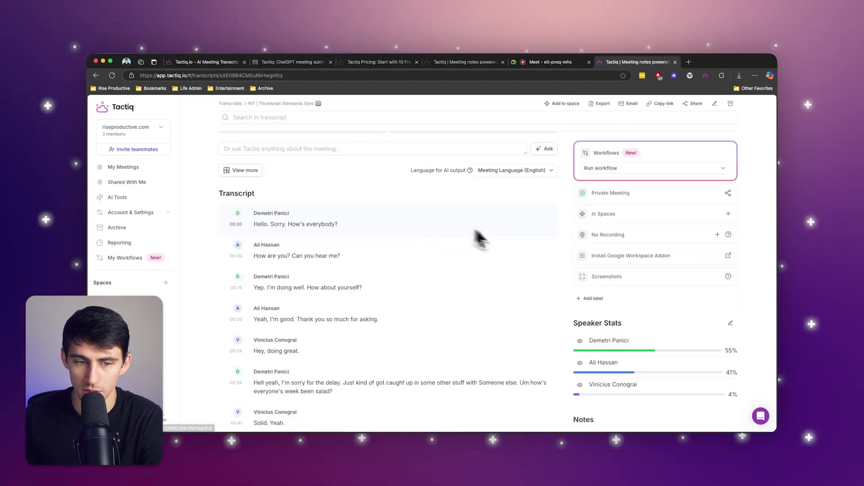
Step: Select the meeting title and show the workflows available to run on it
drag(221, 161, 405, 174)
triple_click(353, 160)
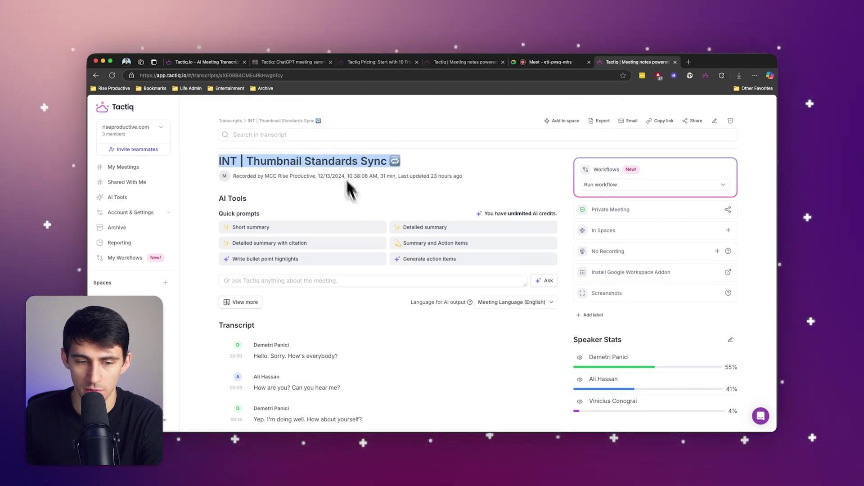
click(590, 185)
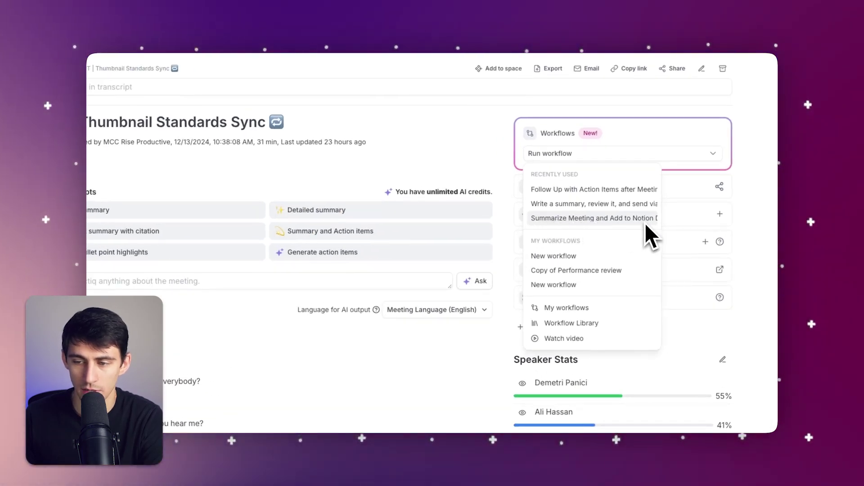
Step: Run 'Summarize Meeting and Add to Notion Database' on this meeting and view its latest run activity
click(583, 219)
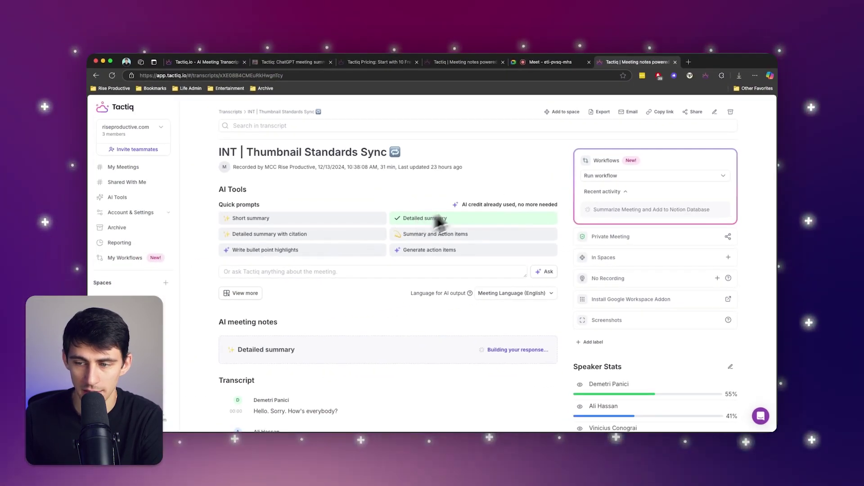
scroll(495, 198, down, 1)
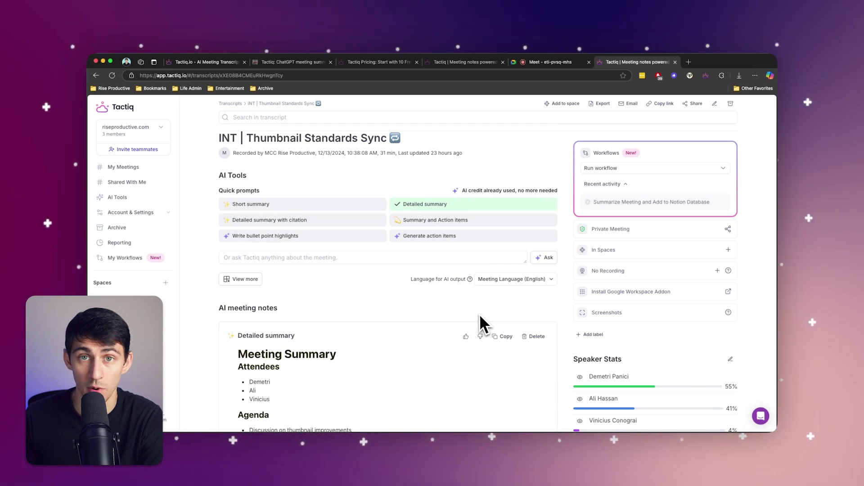
click(589, 203)
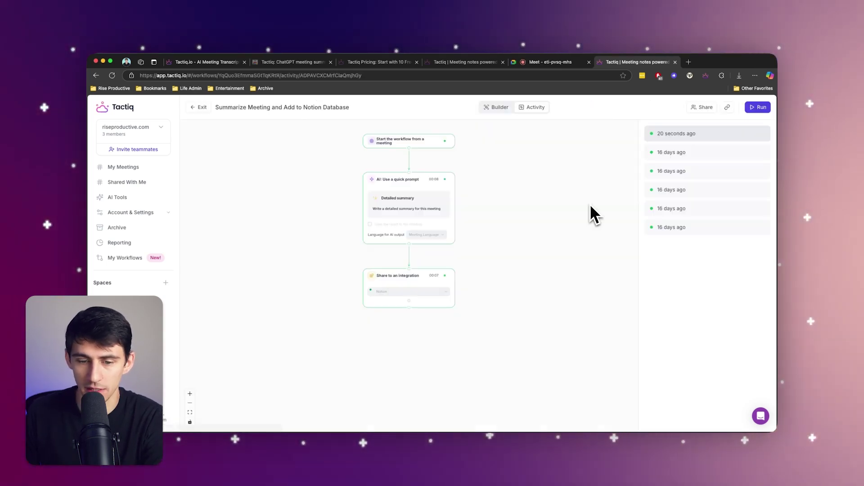
scroll(493, 263, down, 3)
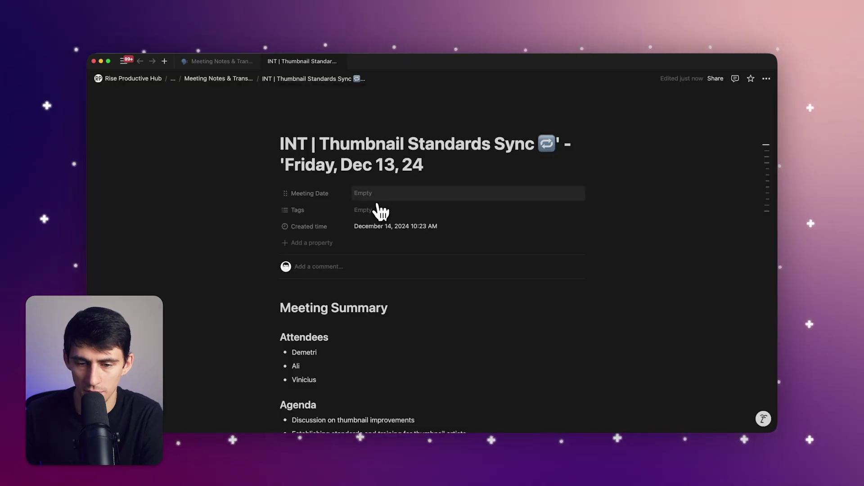
Step: Set the Notion page's Meeting Date to December 13, 2024
click(378, 198)
click(410, 172)
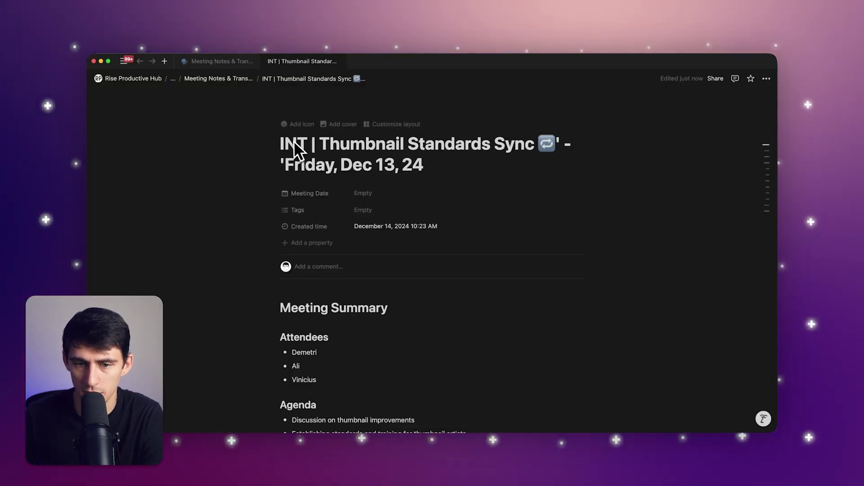
drag(284, 149, 475, 162)
click(504, 160)
click(363, 193)
click(438, 264)
click(331, 178)
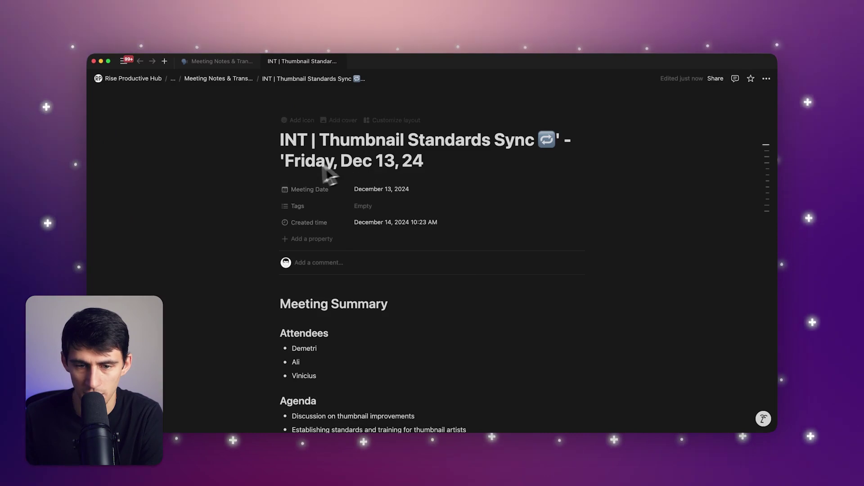
Step: Scroll through the generated meeting summary on the Notion page
scroll(460, 203, down, 3)
scroll(460, 203, down, 1)
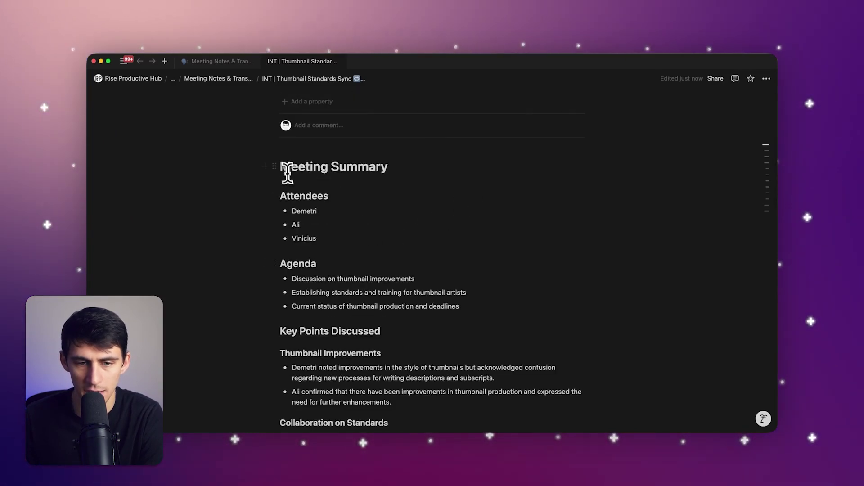
drag(497, 270, 492, 326)
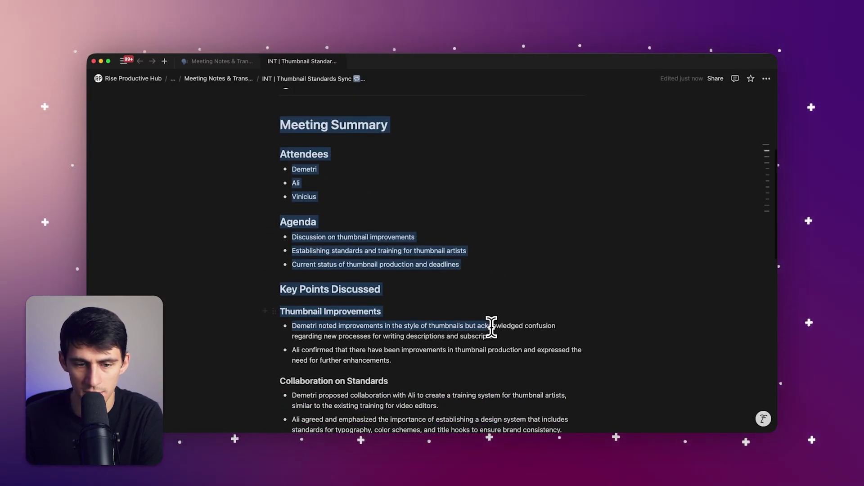
scroll(288, 274, down, 3)
click(308, 304)
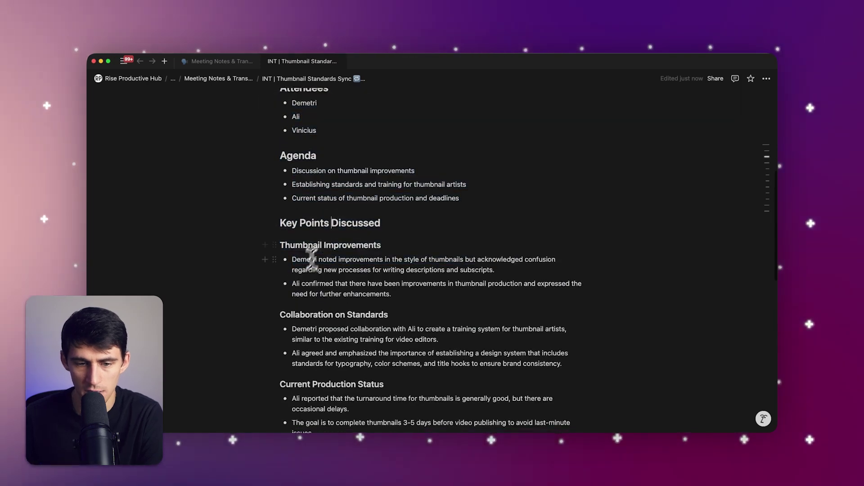
scroll(313, 245, down, 1)
scroll(386, 276, down, 5)
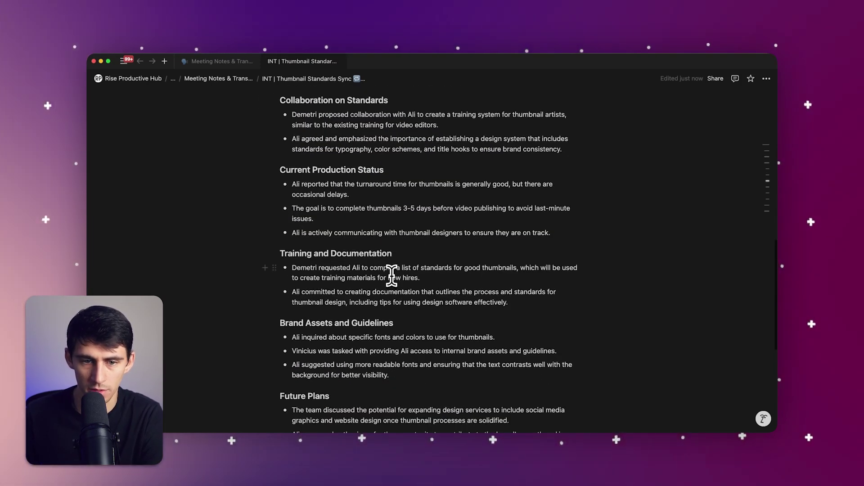
scroll(391, 276, up, 4)
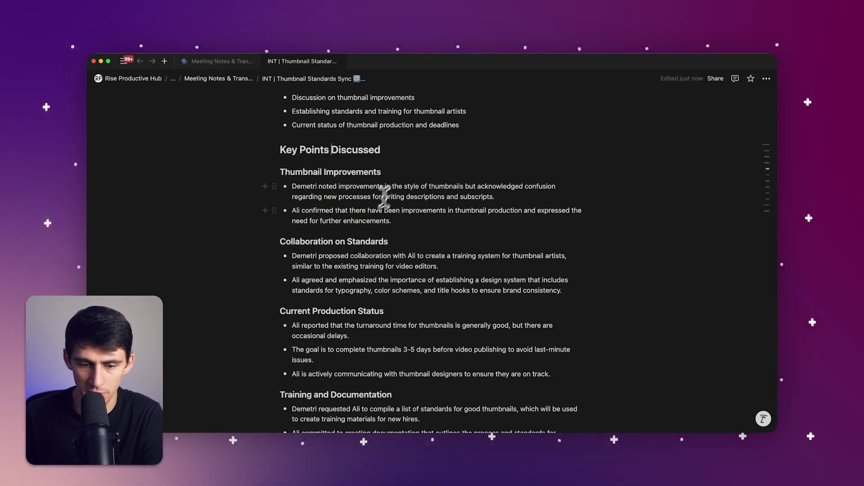
Step: Review the action items lower in the summary, then return to the Tactiq workflow
scroll(315, 250, down, 4)
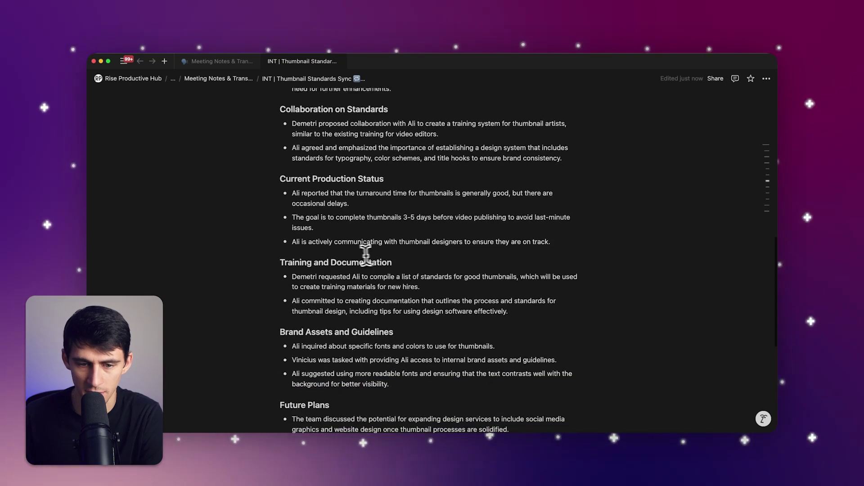
scroll(323, 266, down, 5)
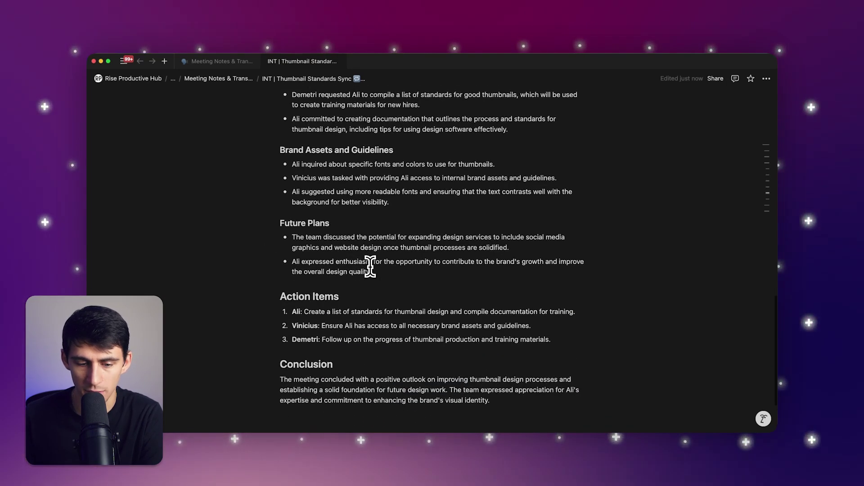
scroll(370, 267, down, 1)
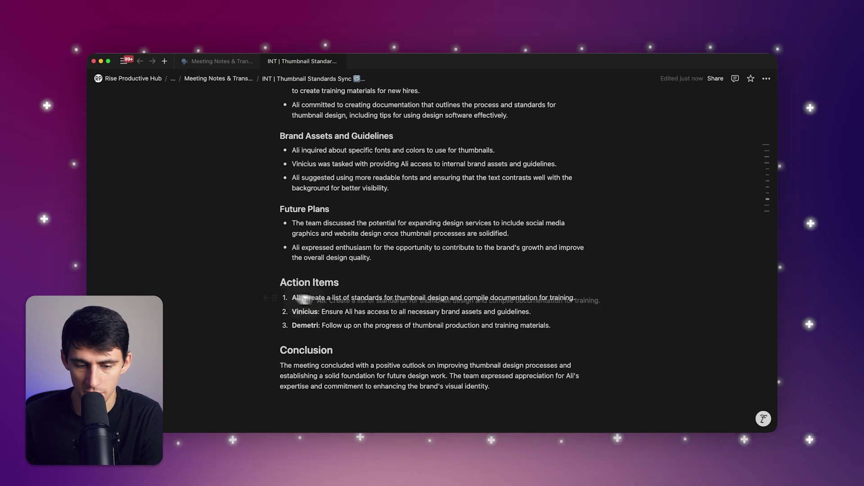
drag(342, 295, 404, 283)
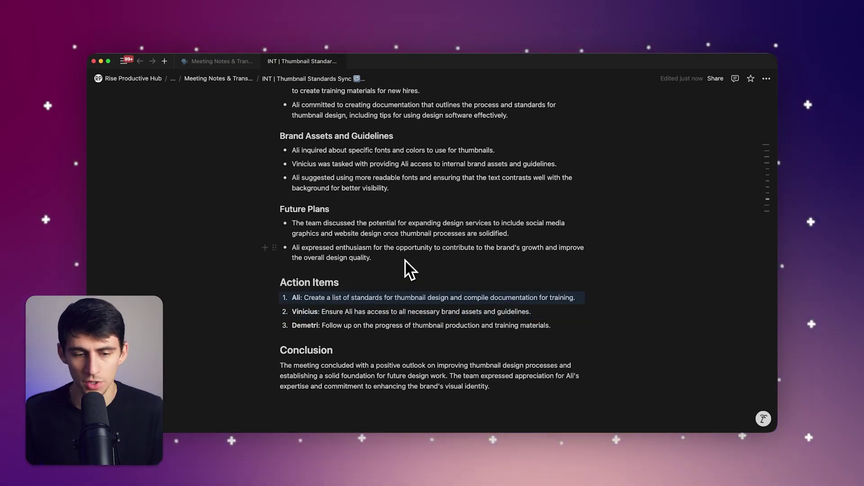
scroll(426, 266, up, 20)
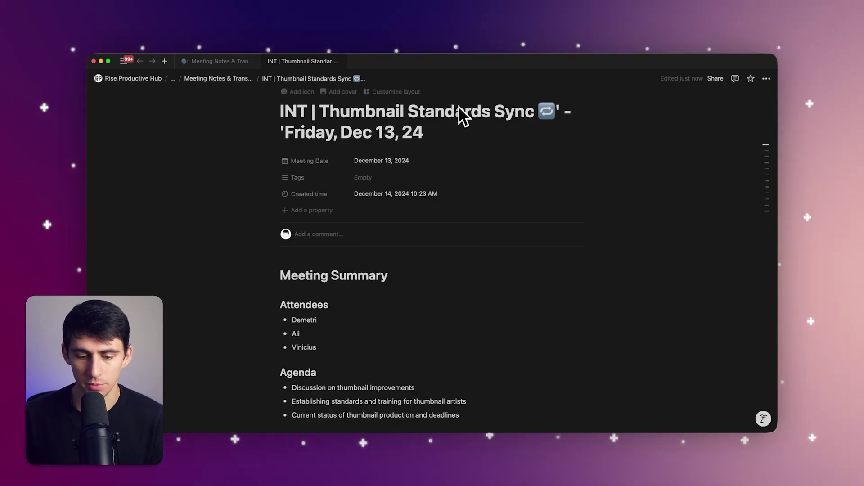
click(332, 428)
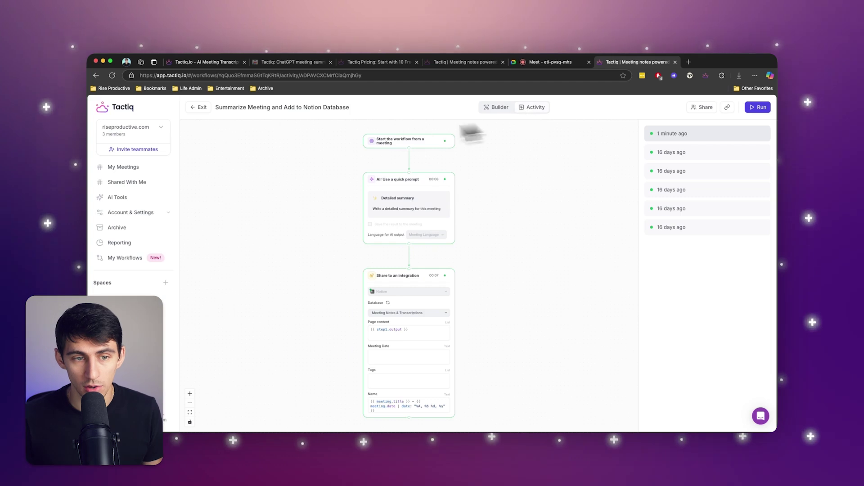
Step: Duplicate the Notion 'Create page with summary…' template as a new workflow
click(200, 107)
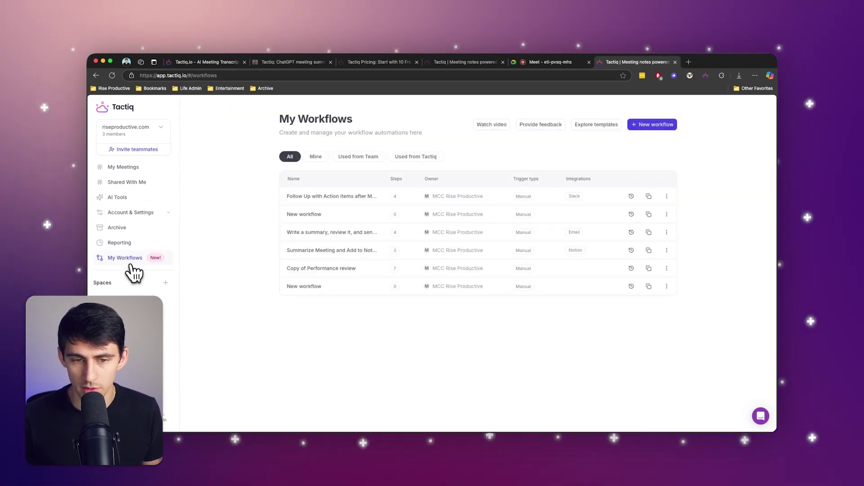
click(650, 128)
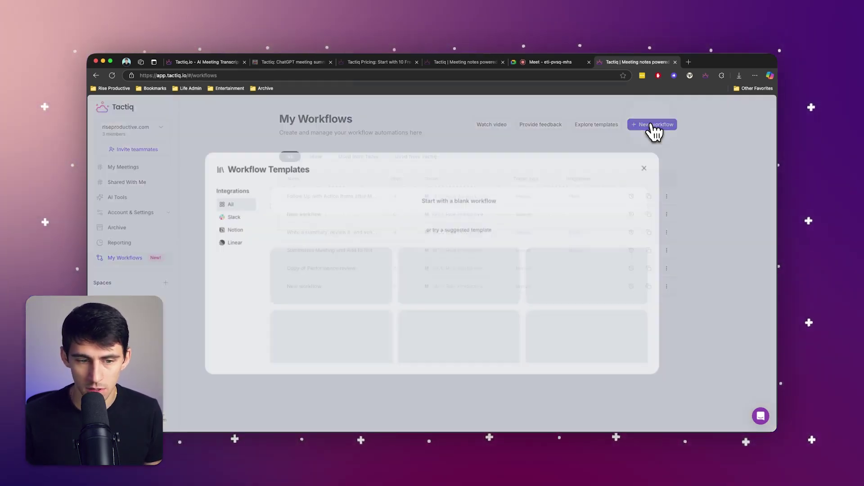
click(232, 229)
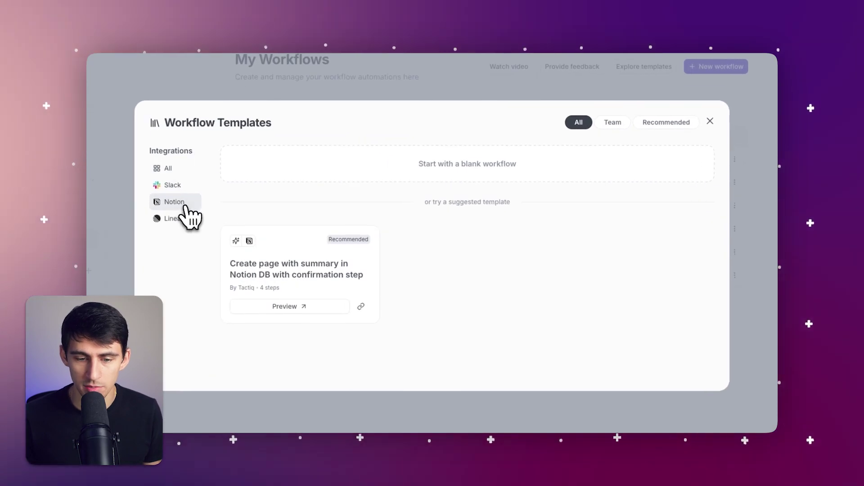
click(322, 279)
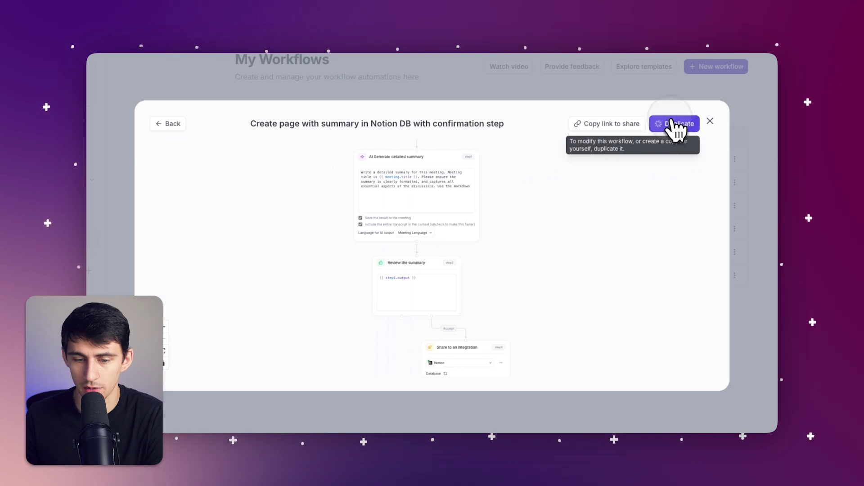
click(675, 126)
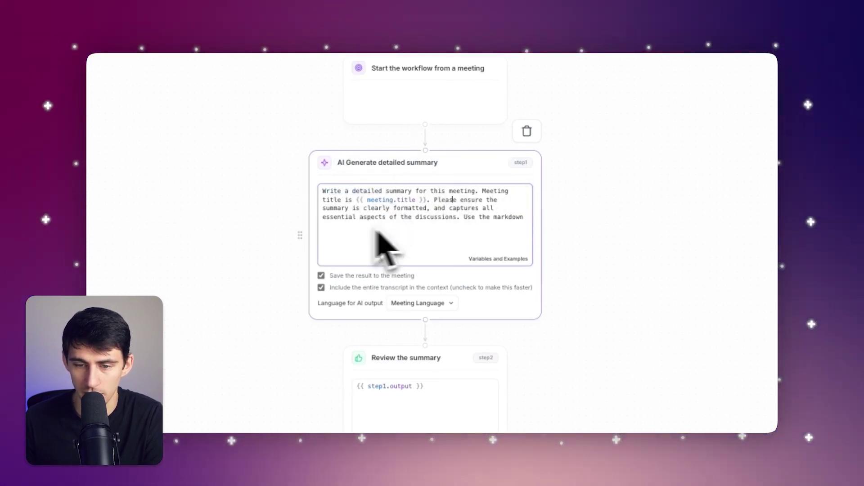
drag(586, 221, 512, 149)
click(333, 212)
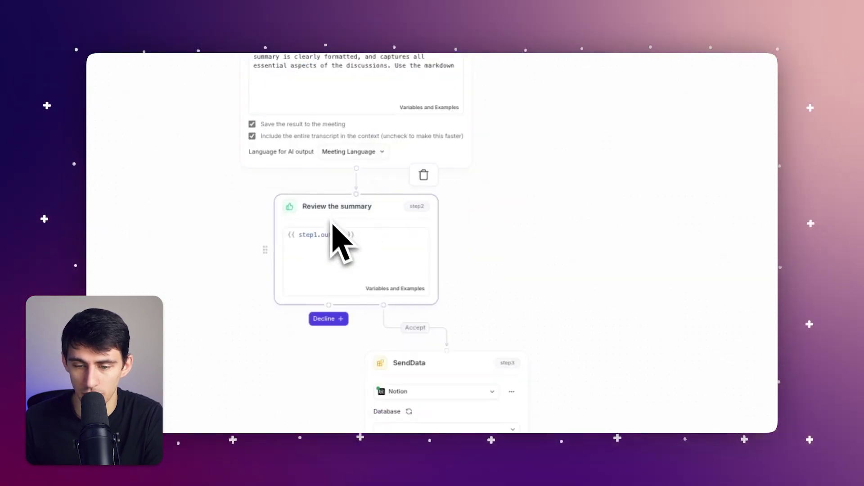
drag(501, 287, 463, 168)
click(391, 311)
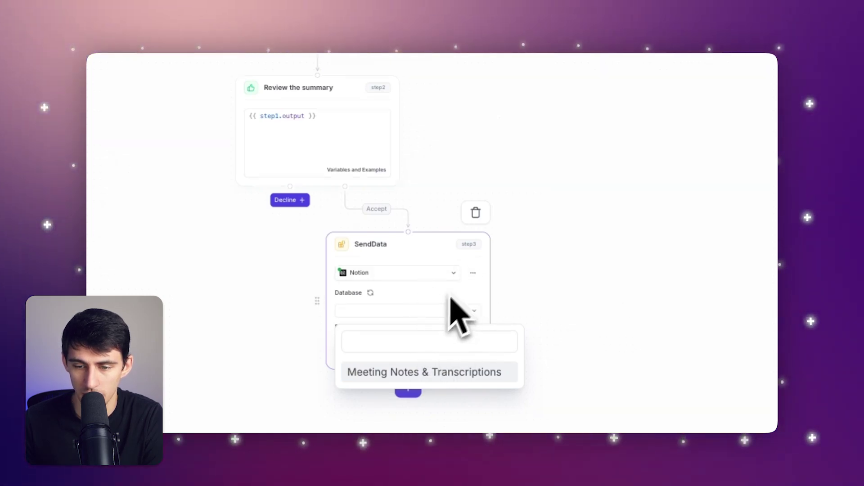
click(475, 314)
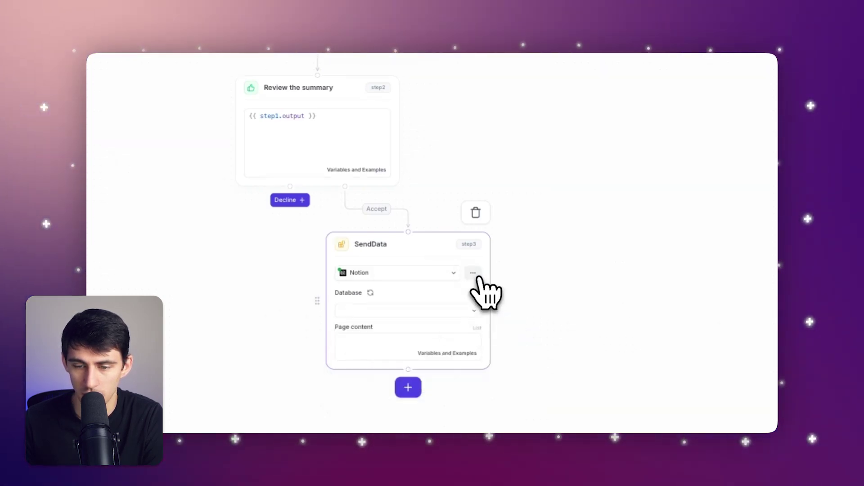
click(362, 271)
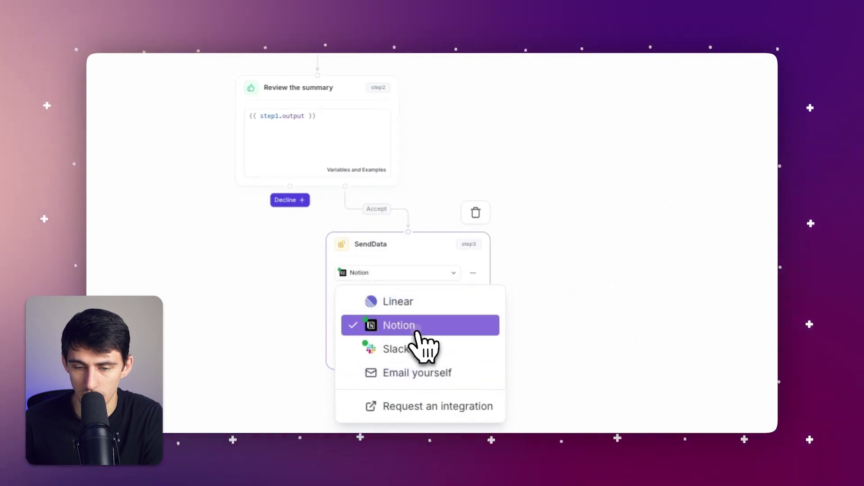
click(416, 333)
click(456, 314)
click(421, 374)
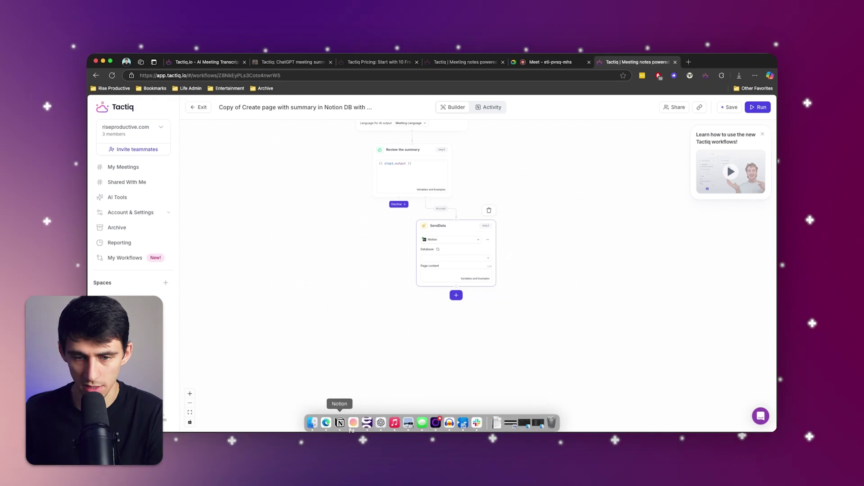
click(340, 427)
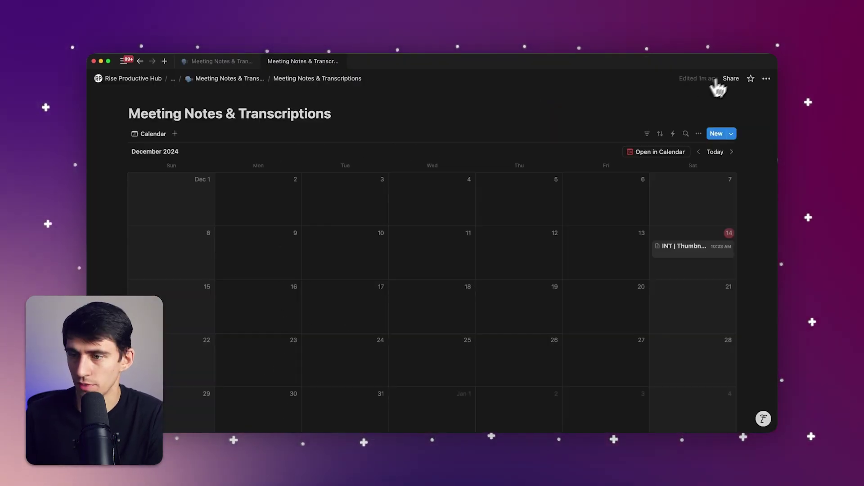
click(731, 78)
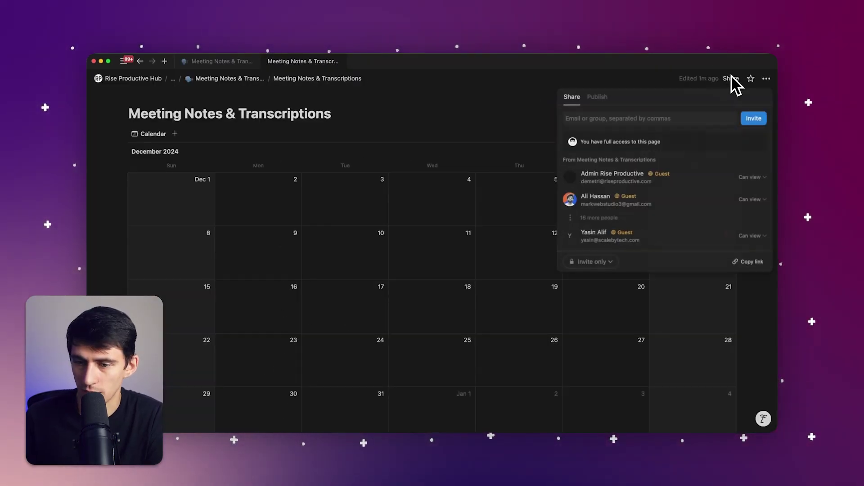
click(767, 79)
click(767, 79)
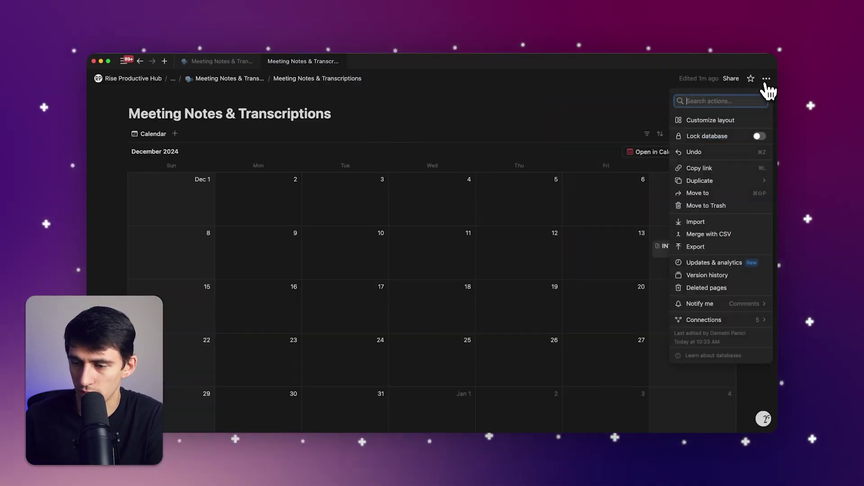
mouse_move(693, 356)
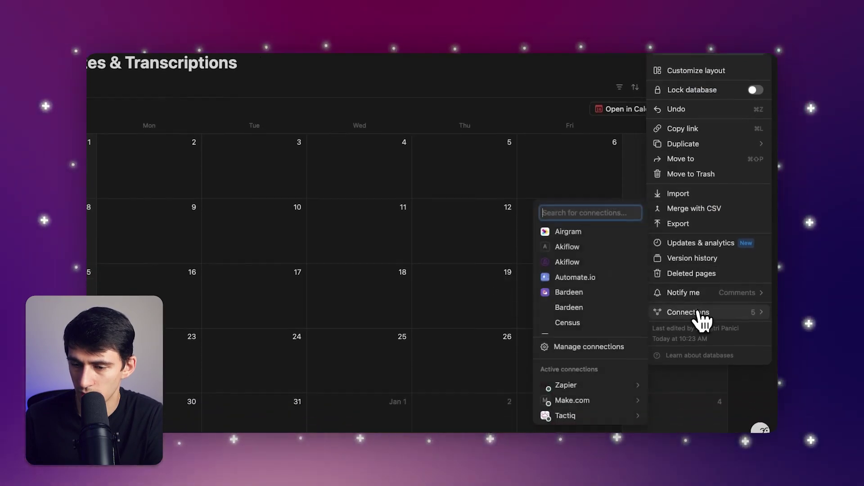
mouse_move(586, 403)
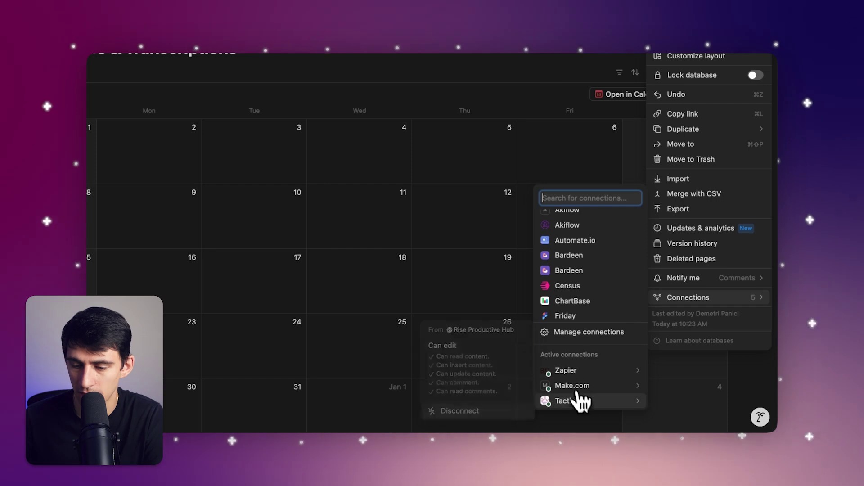
mouse_move(598, 387)
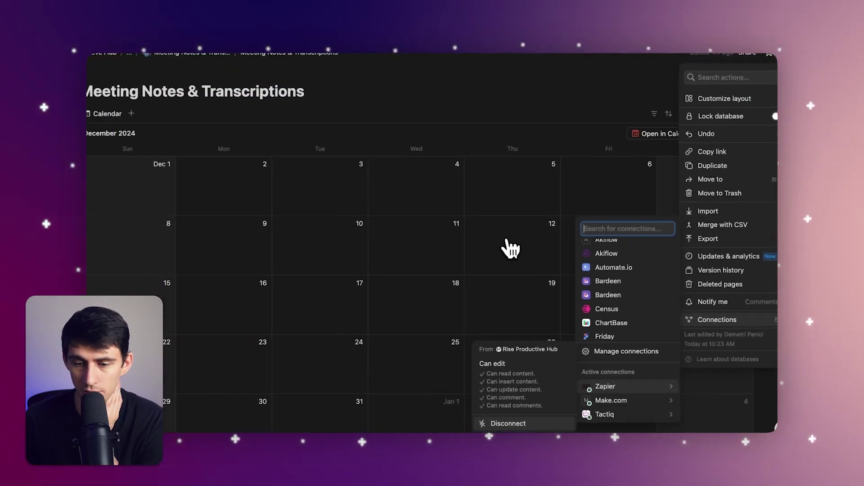
click(501, 257)
Step: Target the Meeting Notes & Transcriptions database and set Page content to {{ step2.output }}
mouse_move(408, 407)
click(327, 423)
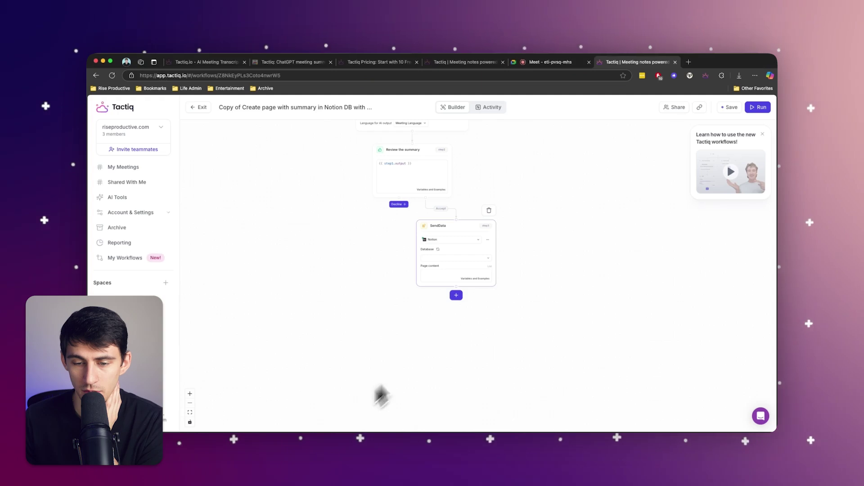
click(440, 290)
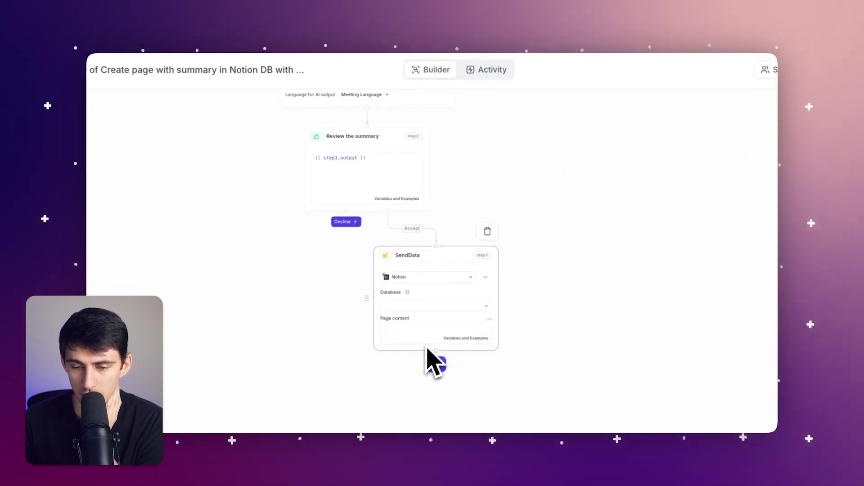
click(457, 343)
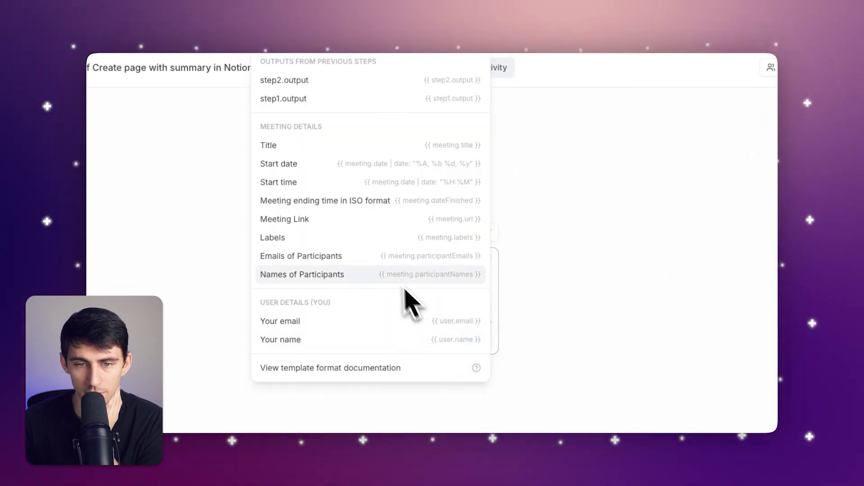
key(Escape)
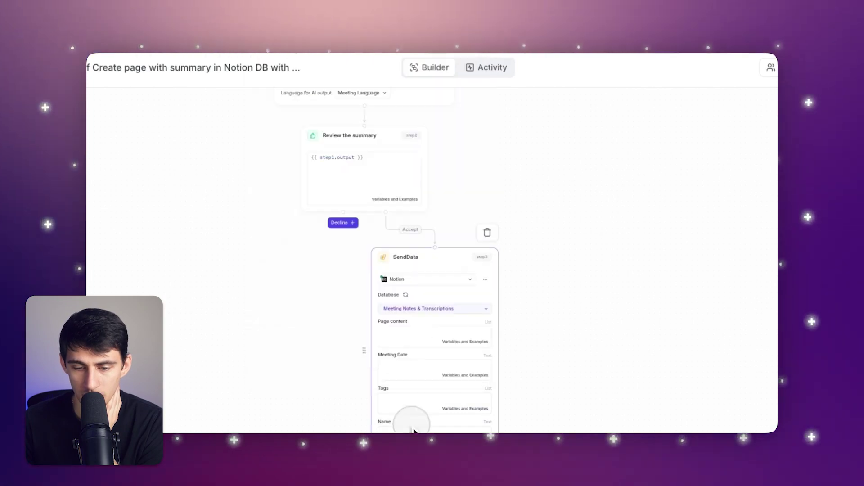
click(417, 373)
click(465, 342)
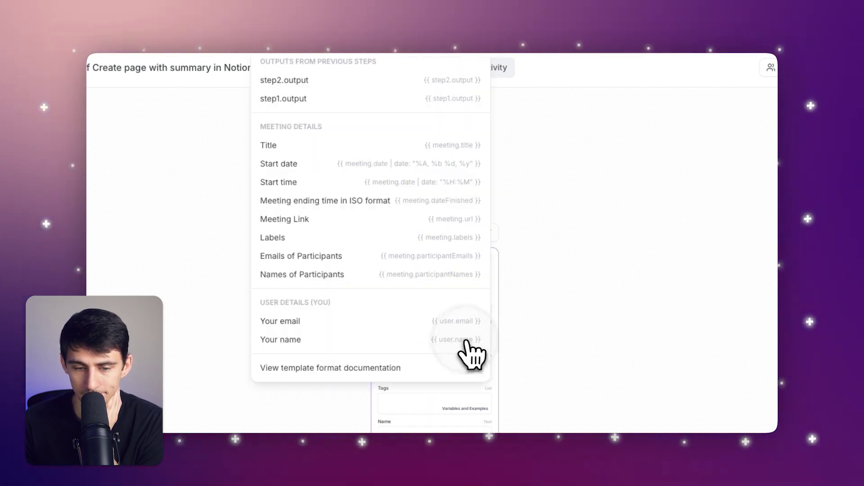
key(Escape)
drag(395, 241, 278, 363)
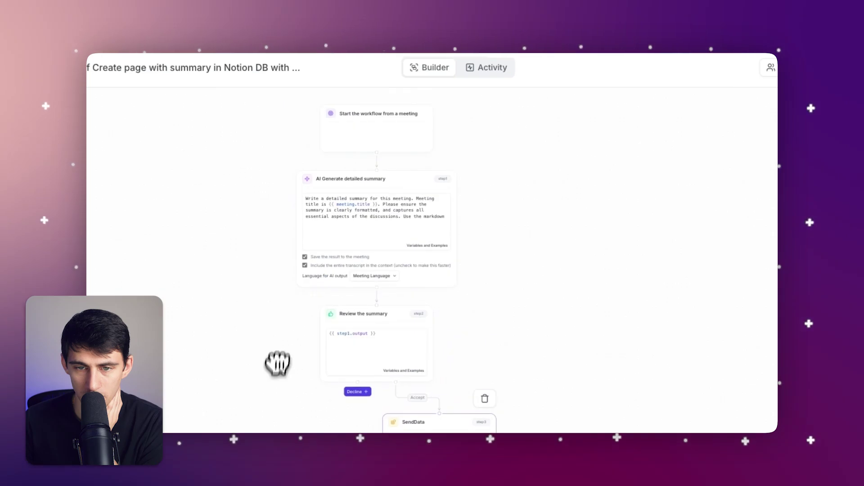
drag(507, 281, 509, 241)
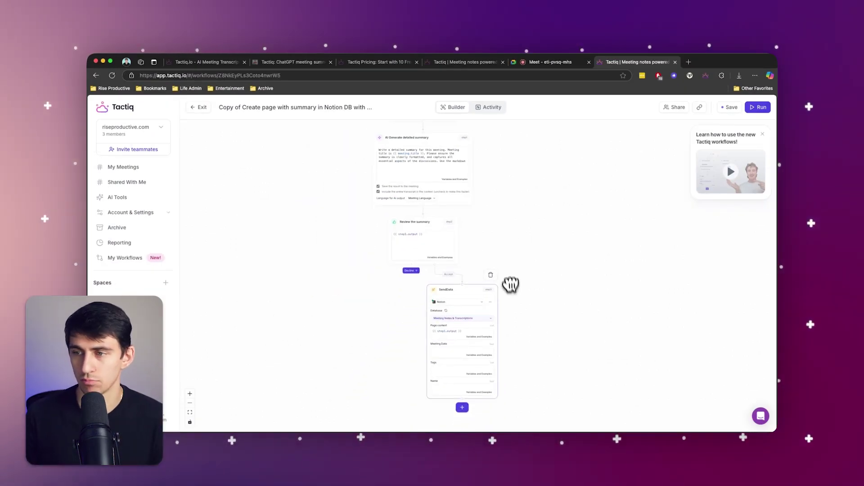
Step: Run the workflow on the chosen internal meeting, review the Confirmation output, and Accept it
click(761, 109)
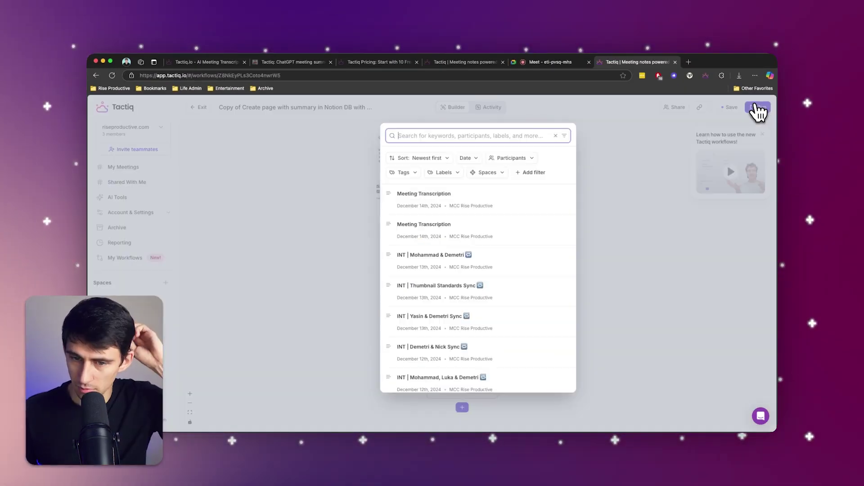
click(468, 270)
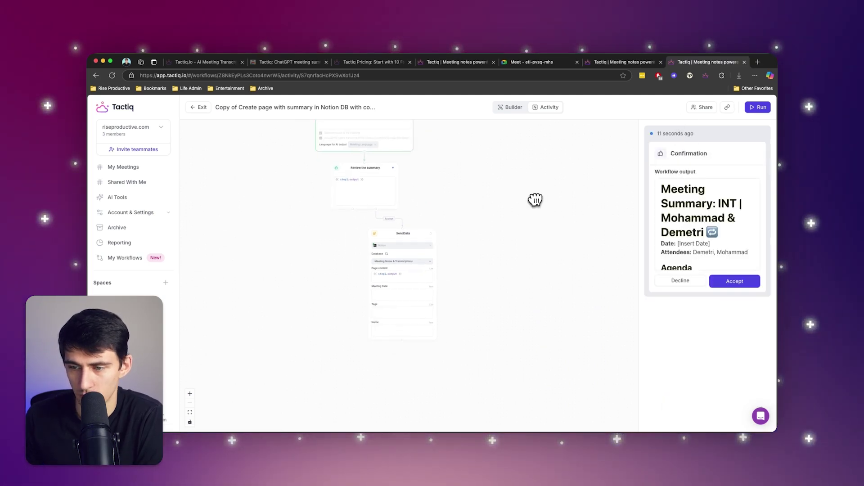
scroll(662, 212, down, 10)
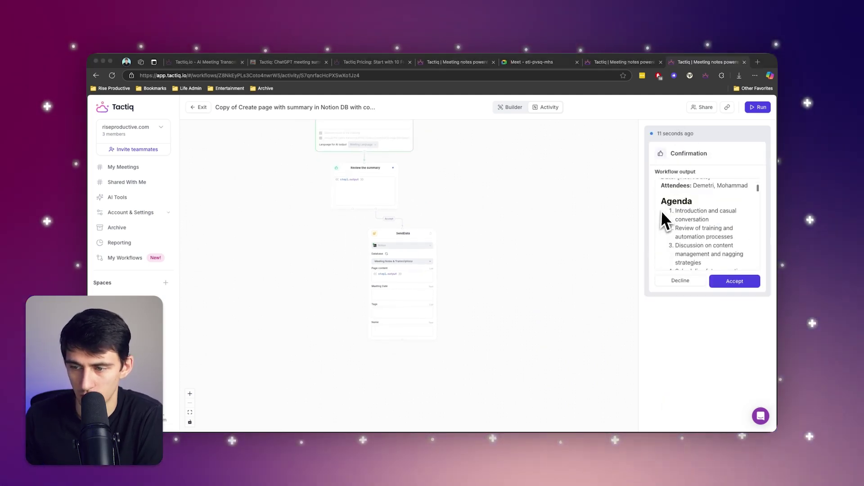
click(738, 276)
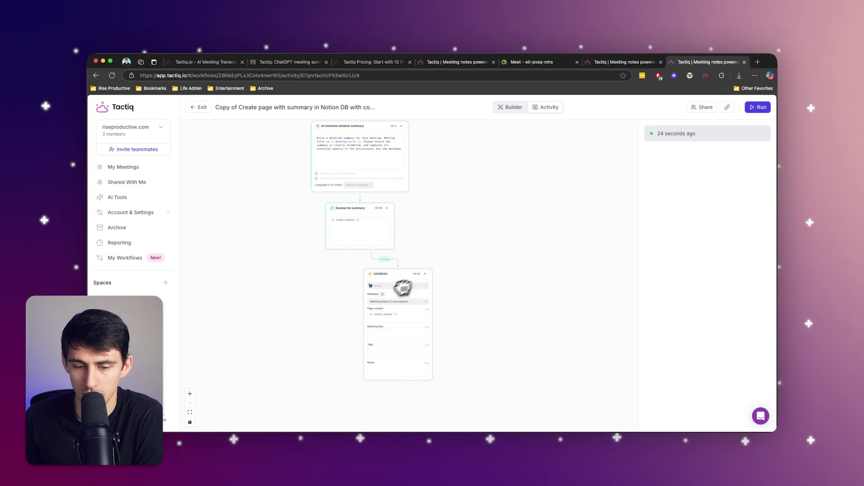
Step: Open the new page on the 14th of the Notion calendar full-size and scroll its summary
click(340, 423)
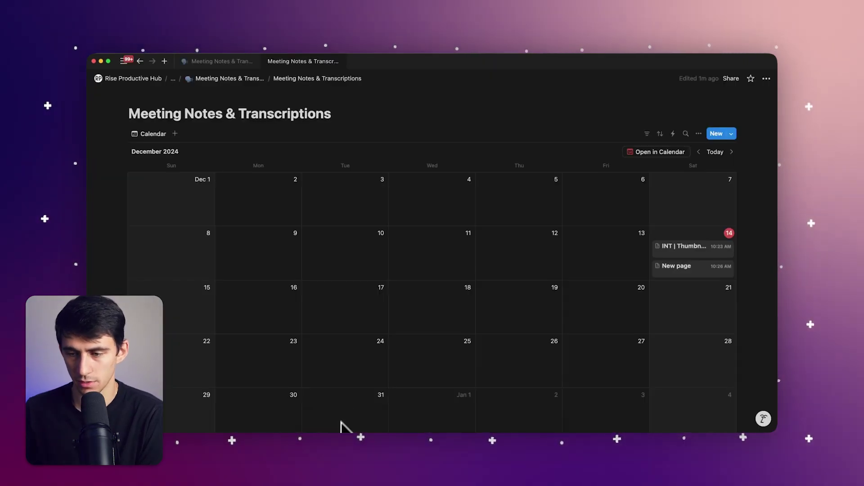
click(671, 265)
click(234, 113)
scroll(386, 260, down, 5)
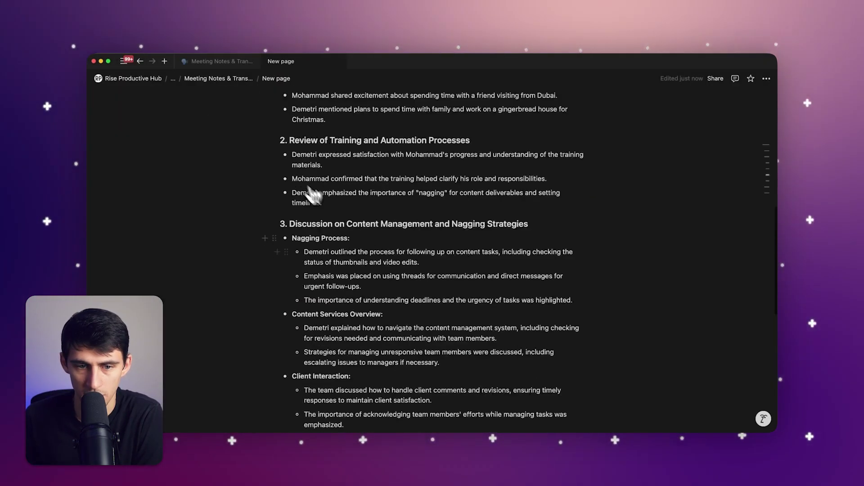
scroll(257, 199, up, 5)
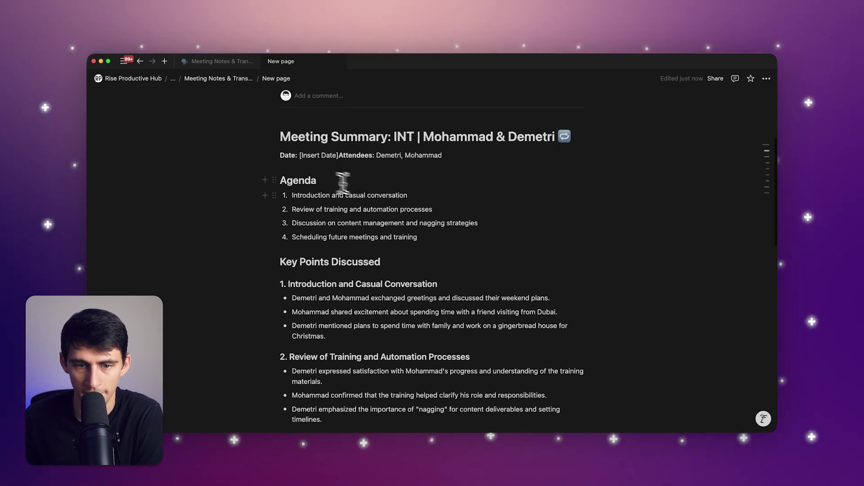
scroll(355, 176, down, 1)
scroll(383, 176, up, 1)
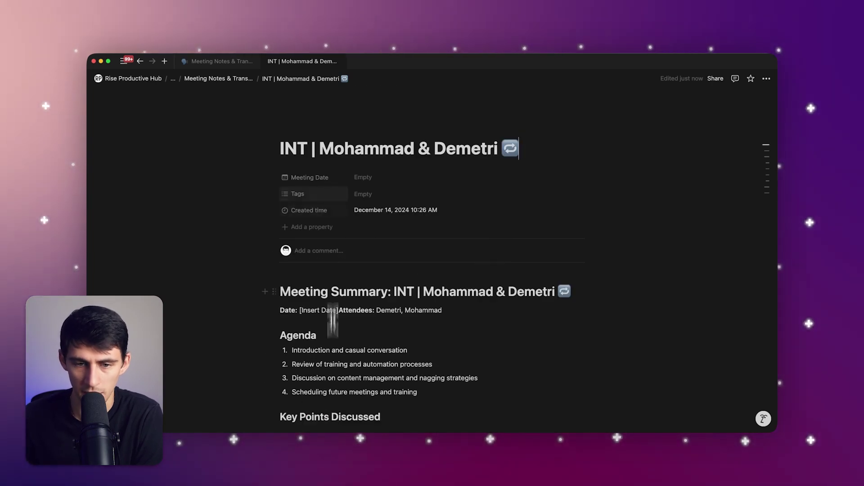
Step: Set the SendData Name field to the Title variable {{ meeting.title }}
click(322, 424)
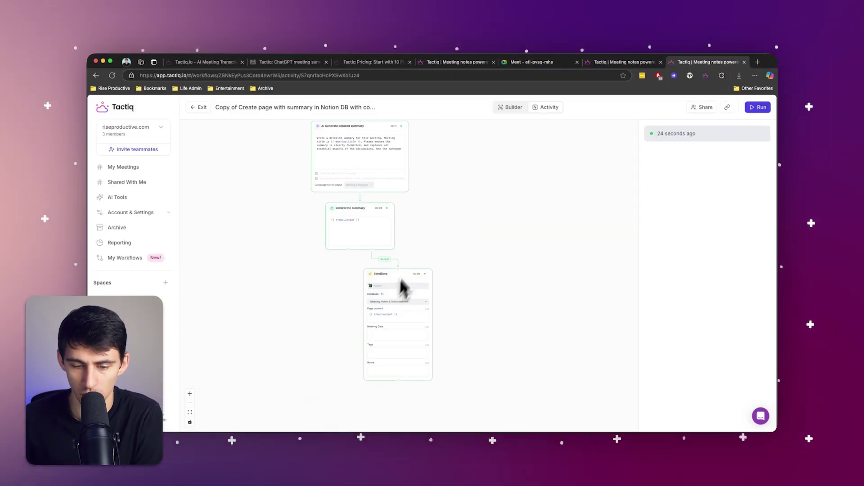
click(396, 358)
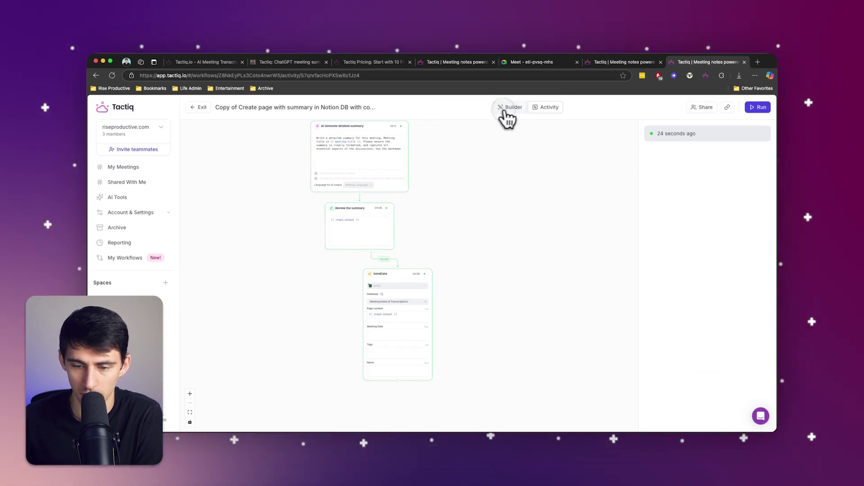
click(510, 108)
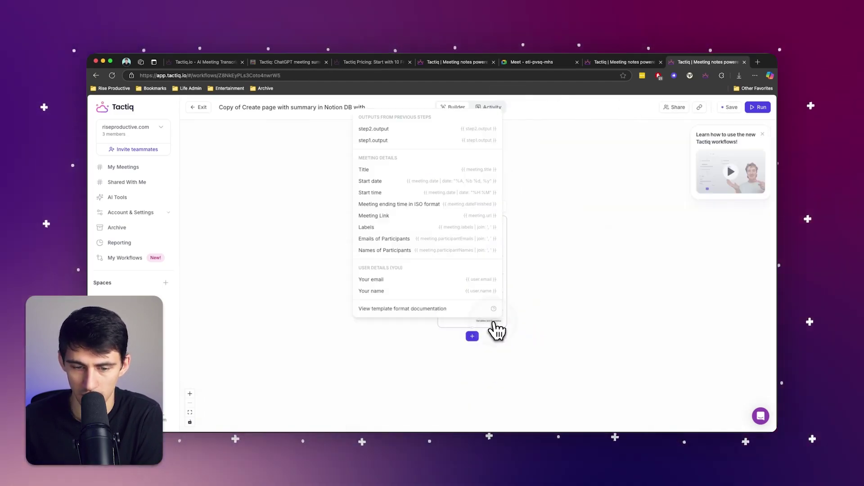
click(467, 170)
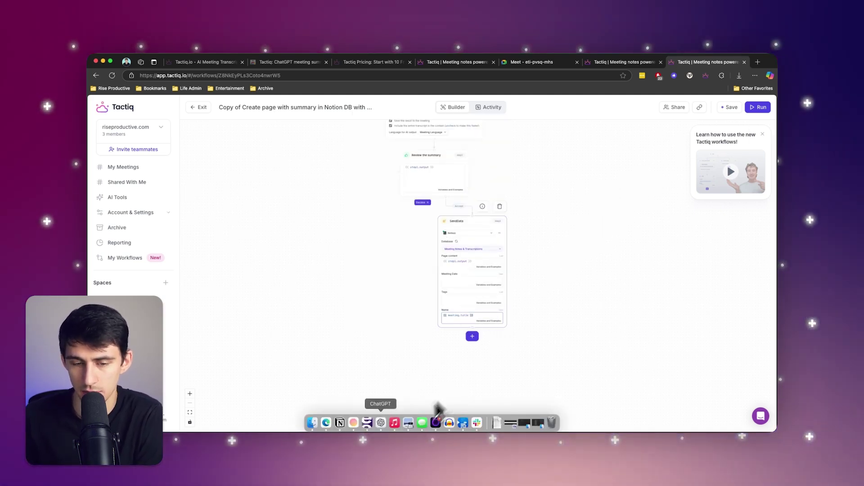
click(340, 423)
Step: Return to the Tactiq workflow builder from Notion
click(328, 422)
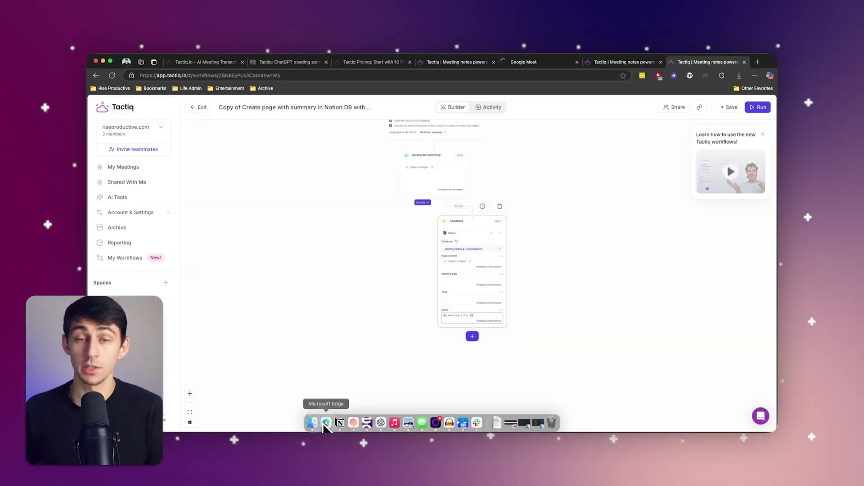